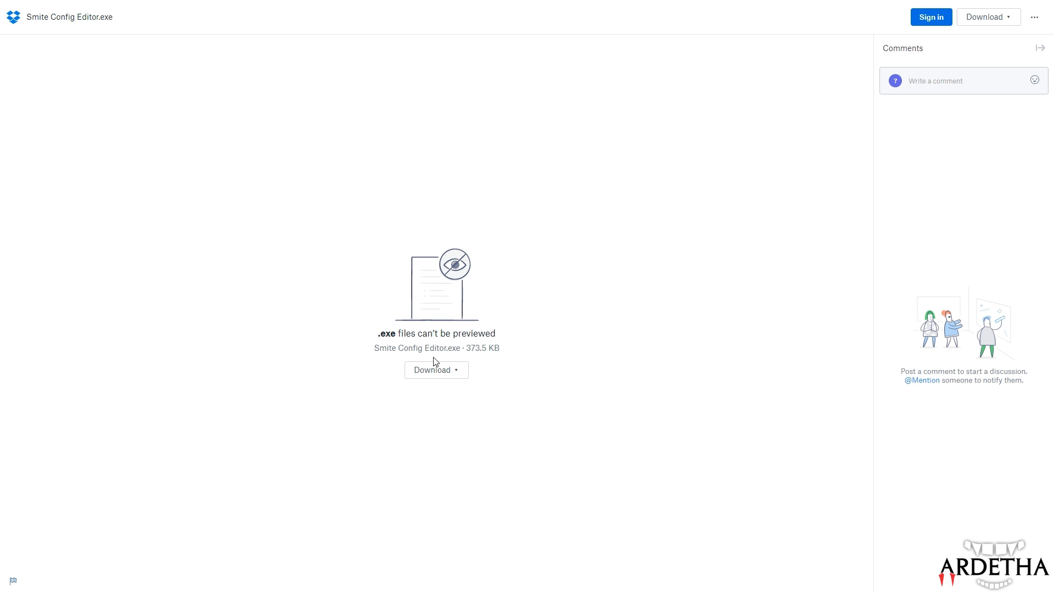
Download Smite Config Editor.exe (373.5 KB) from Dropbox and keep it despite the danger warning
left_click(433, 373)
left_click(406, 403)
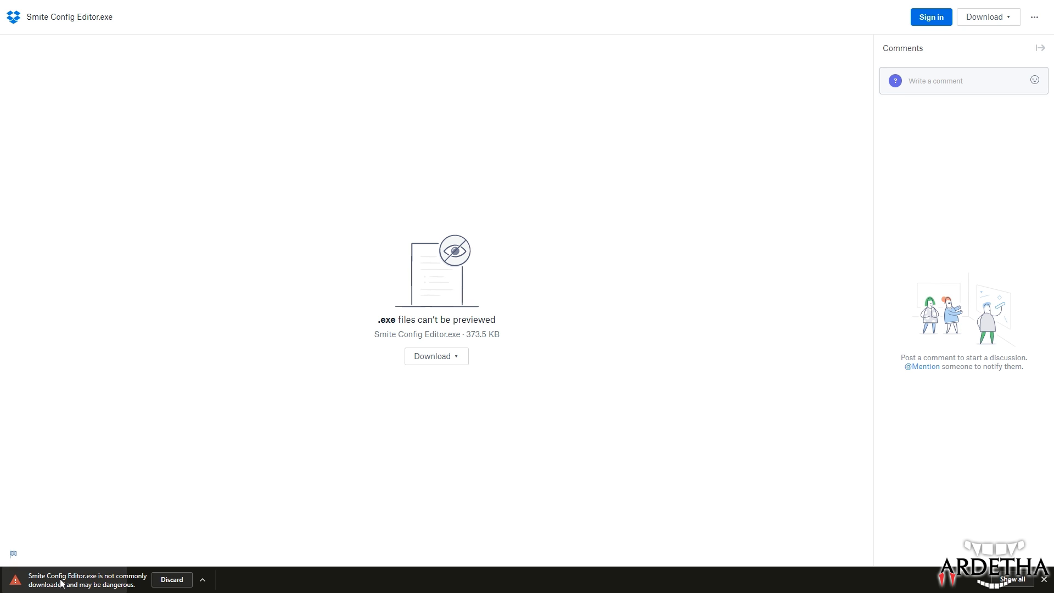
right_click(79, 583)
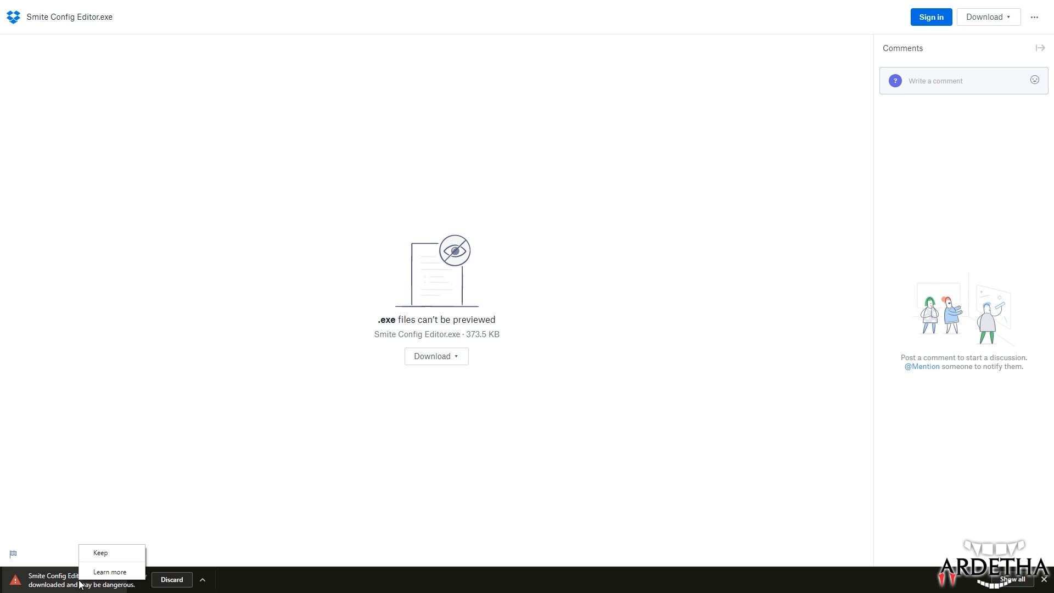
left_click(101, 554)
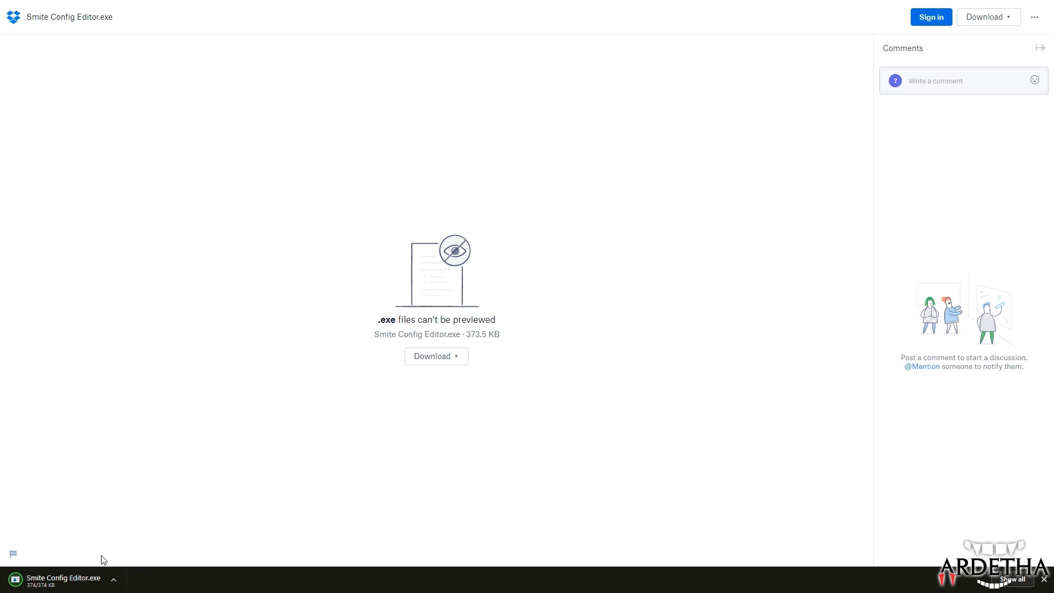
key("super")
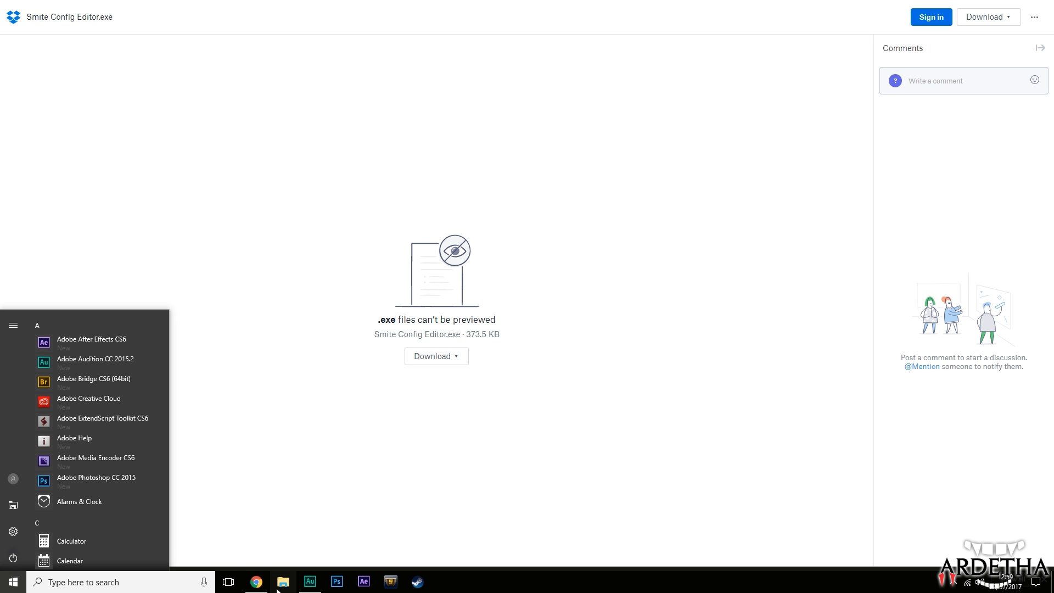
Cut Smite Config Editor.exe from the Downloads folder
left_click(283, 581)
left_click(263, 322)
left_click(357, 304)
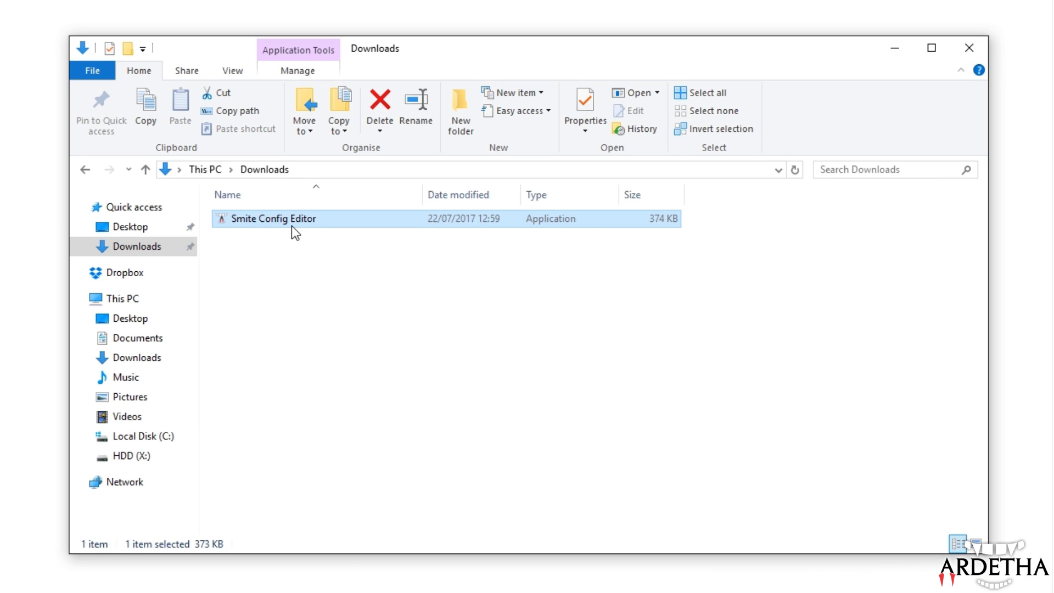
right_click(363, 309)
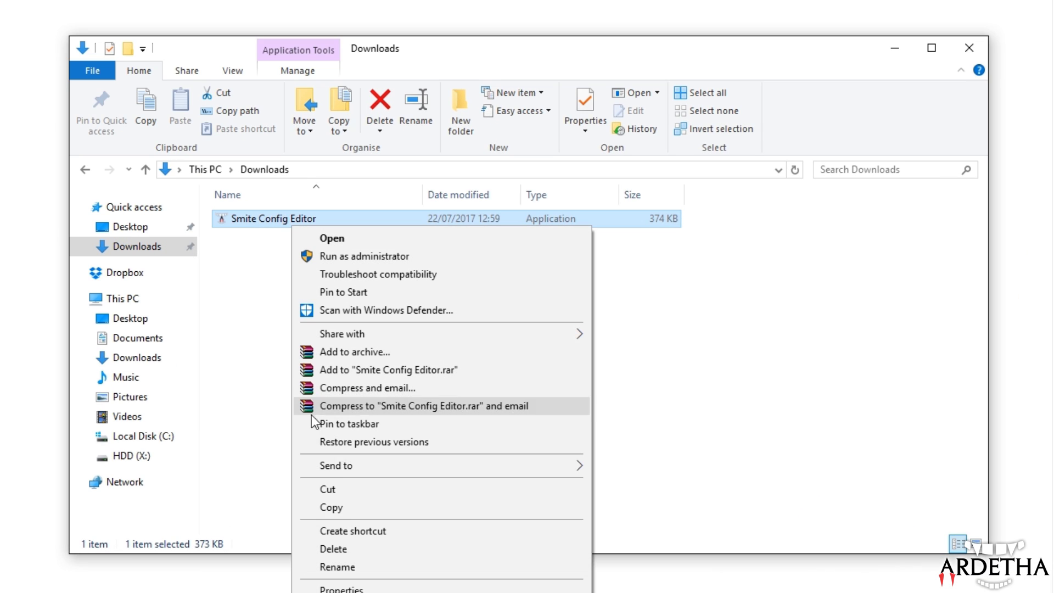
left_click(329, 489)
Paste the editor into Documents\My Games\Smite\BattleGame\Config
left_click(134, 337)
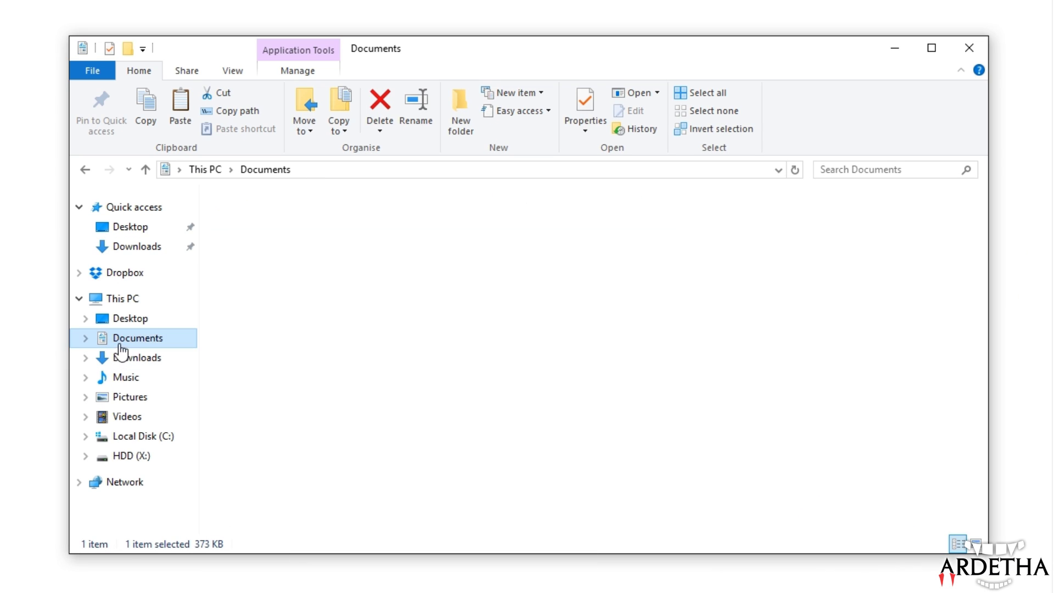
double_click(259, 220)
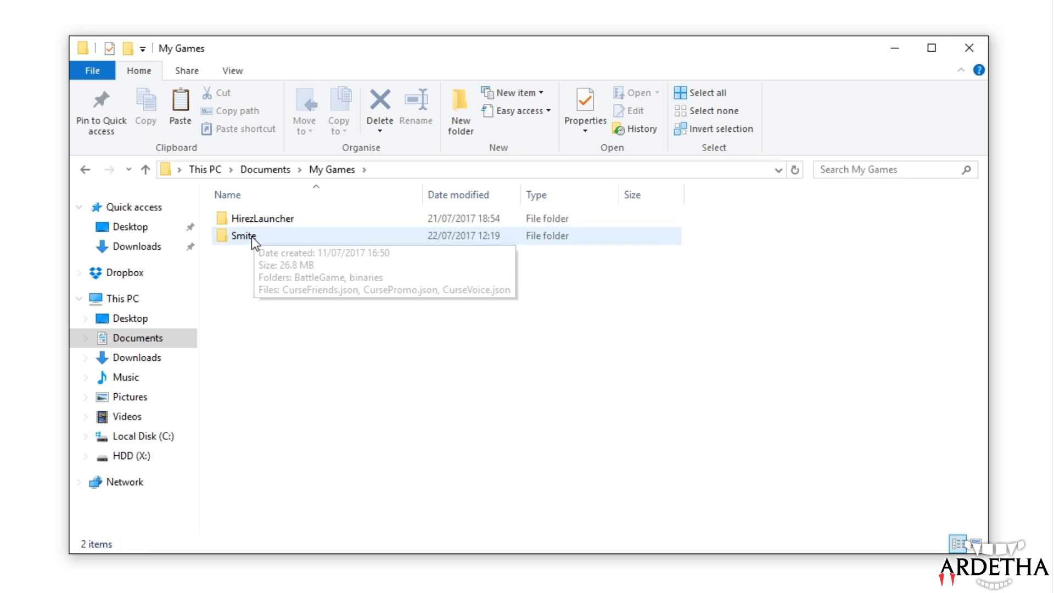
double_click(253, 239)
double_click(254, 219)
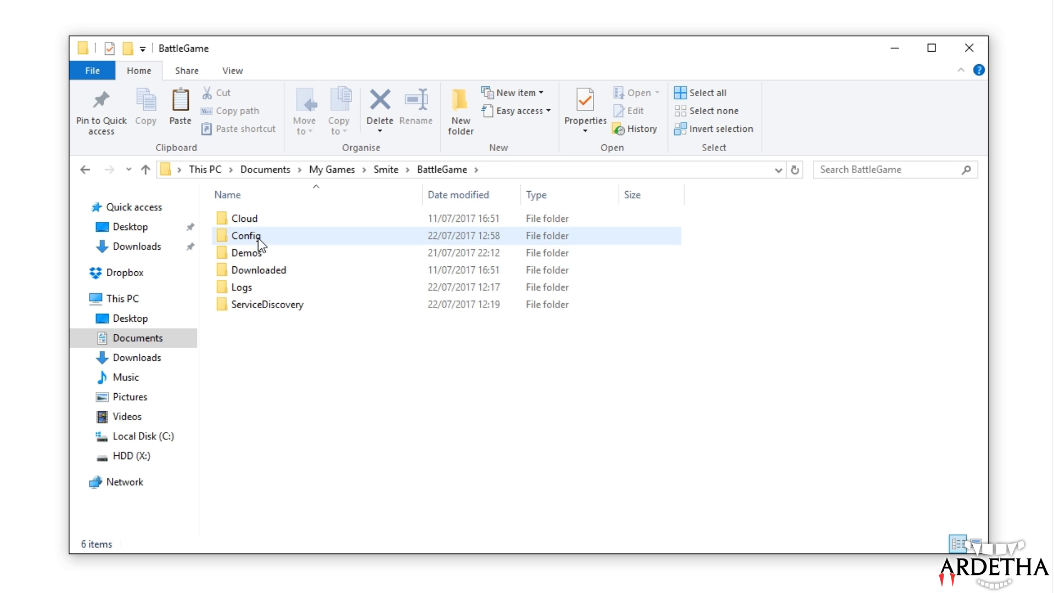
double_click(258, 238)
right_click(303, 363)
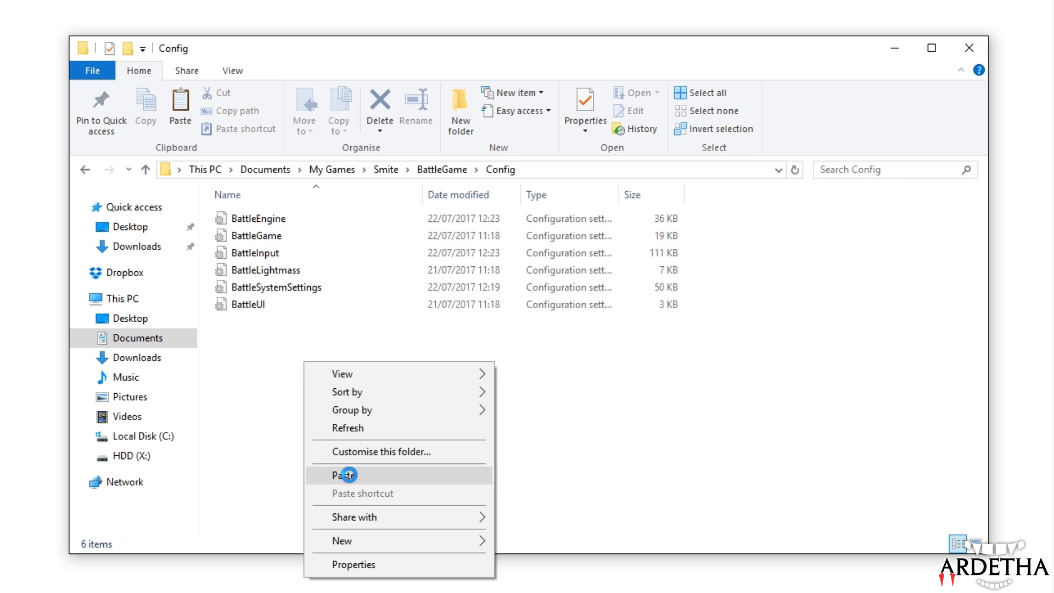
left_click(336, 475)
Create a desktop shortcut to the pasted Smite Config Editor.exe
right_click(282, 324)
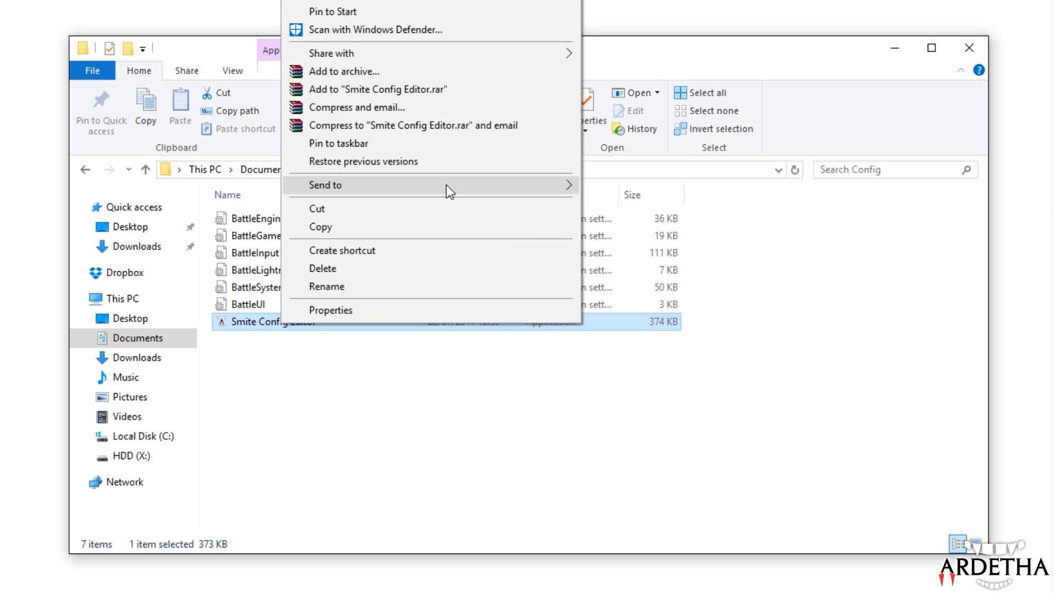
mouse_move(446, 186)
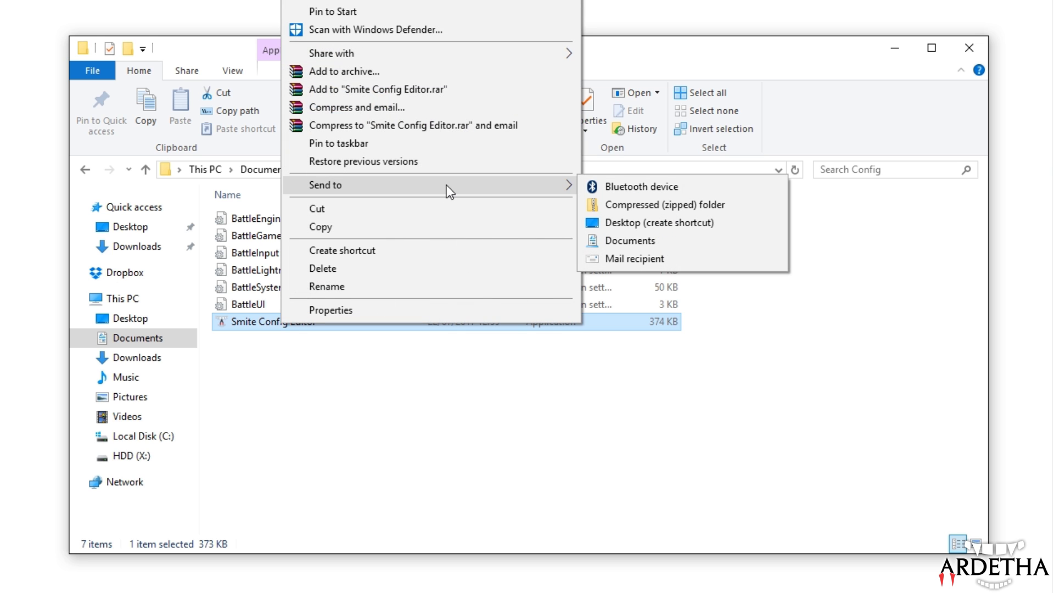
left_click(634, 221)
key("super+d")
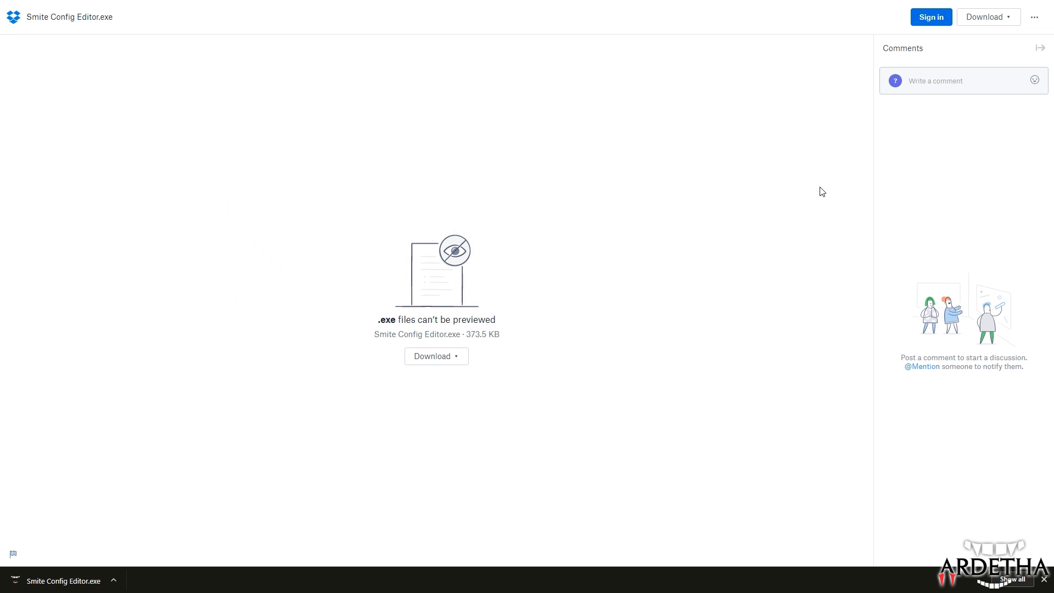
Launch Smite Config Editor from the desktop shortcut, allow the unverified publisher, and centre its window
double_click(21, 25)
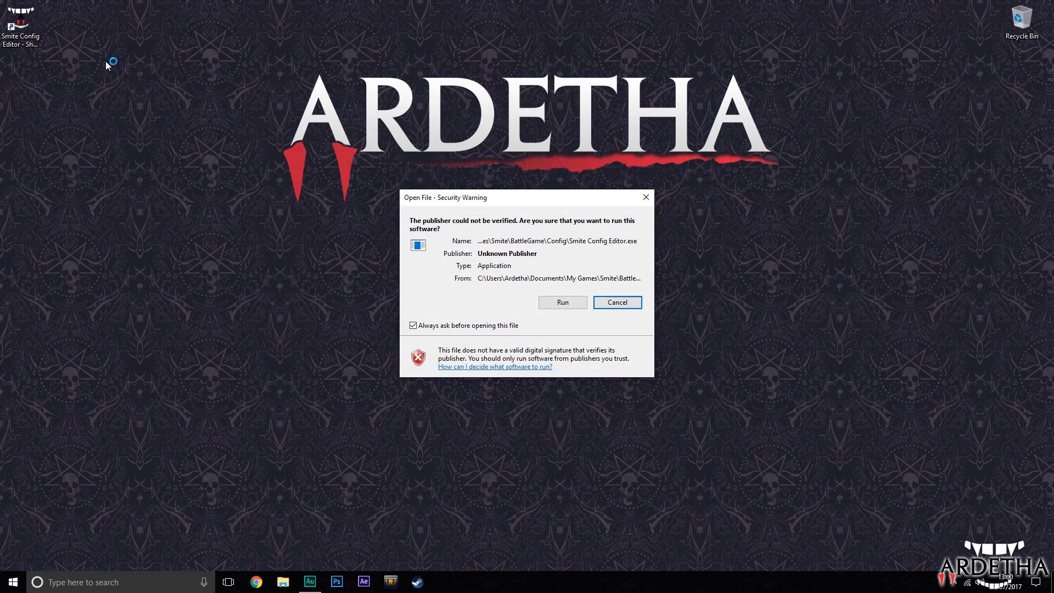
left_click(562, 303)
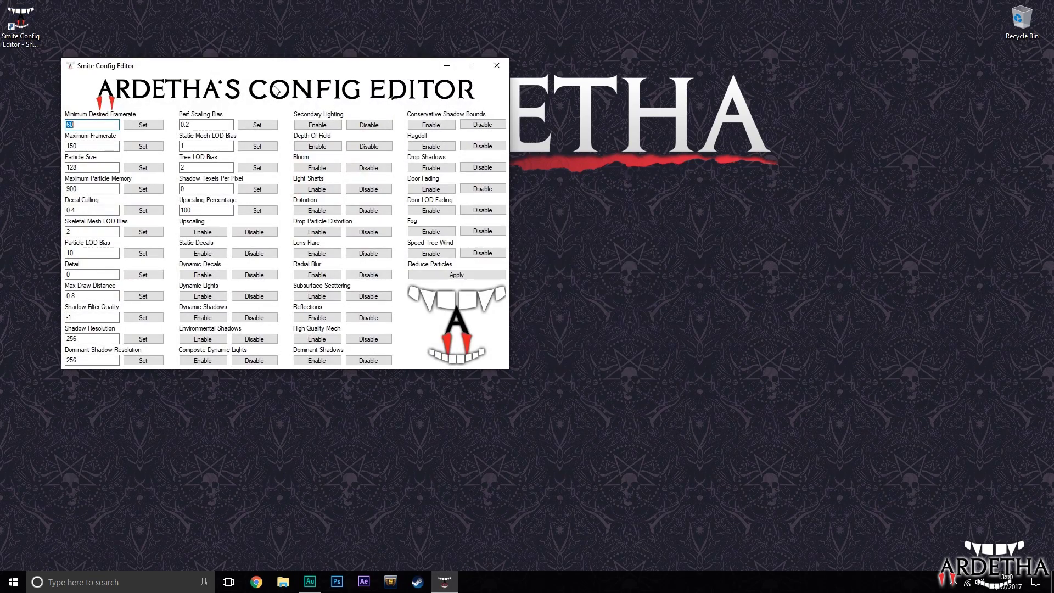
left_click_drag(250, 71, 485, 209)
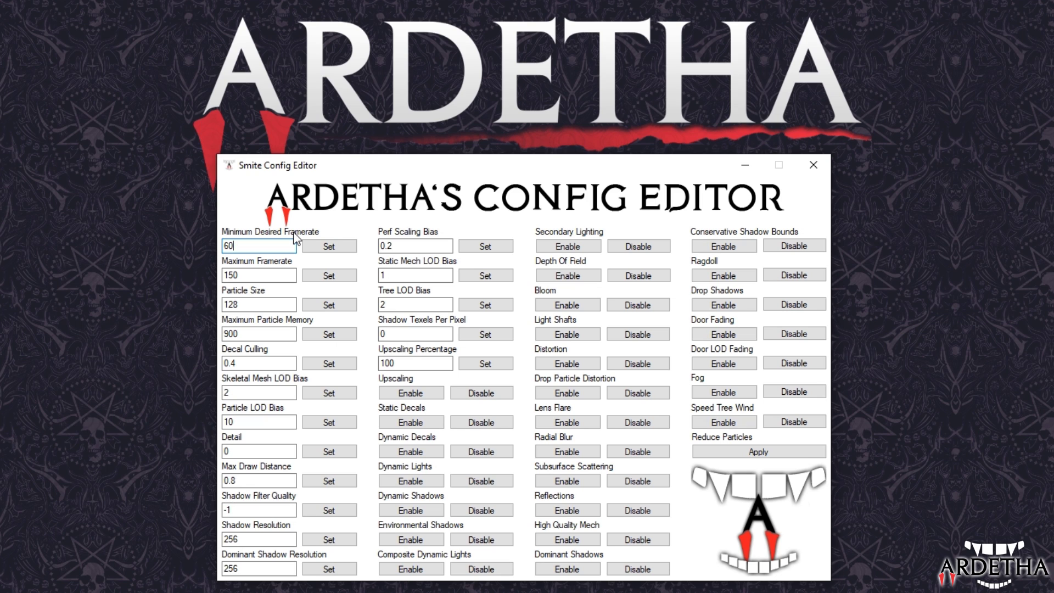
Select the Minimum Desired Framerate value 60, leaving it unchanged
right_click(250, 244)
key("a")
key("Tab")
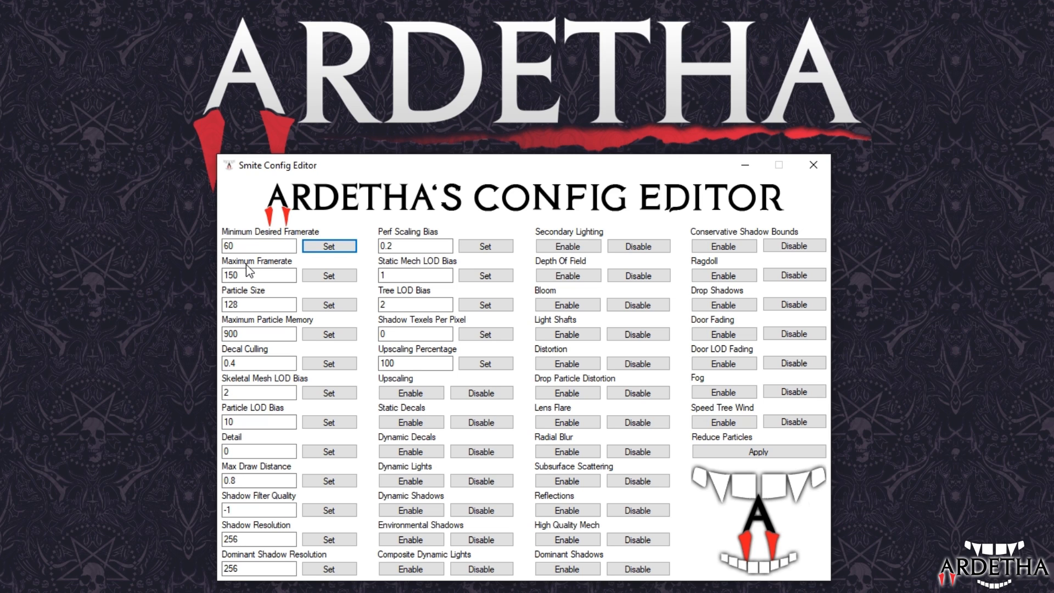
Replace the Maximum Framerate value with 100 and apply it with Set
double_click(259, 271)
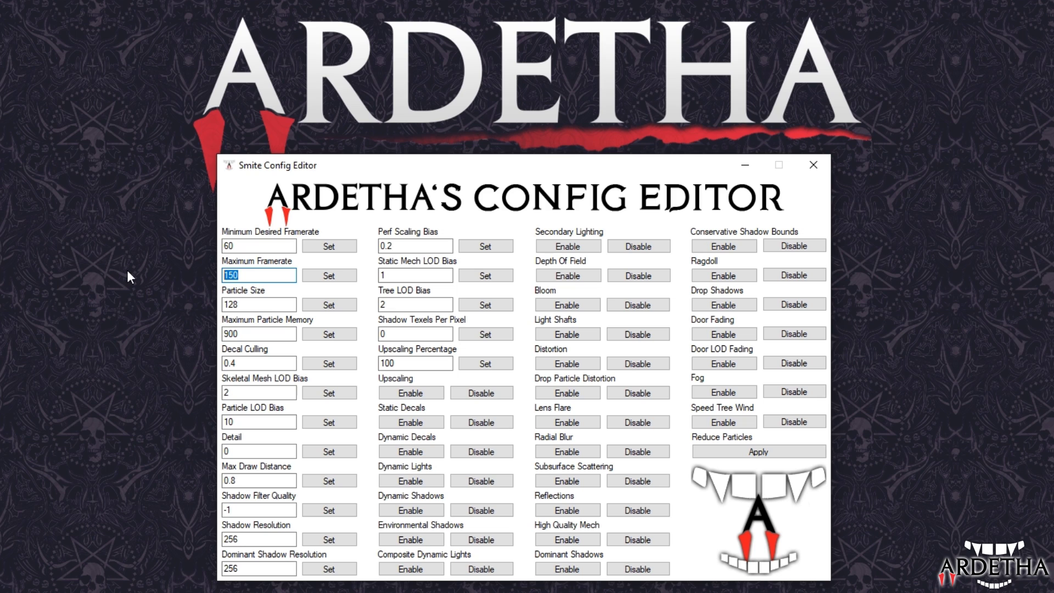
type("300")
double_click(261, 278)
type("60")
left_click_drag(250, 276, 212, 276)
left_click(274, 276)
left_click_drag(239, 275, 217, 281)
left_click(231, 275)
left_click_drag(283, 278, 204, 274)
type("100")
left_click(317, 279)
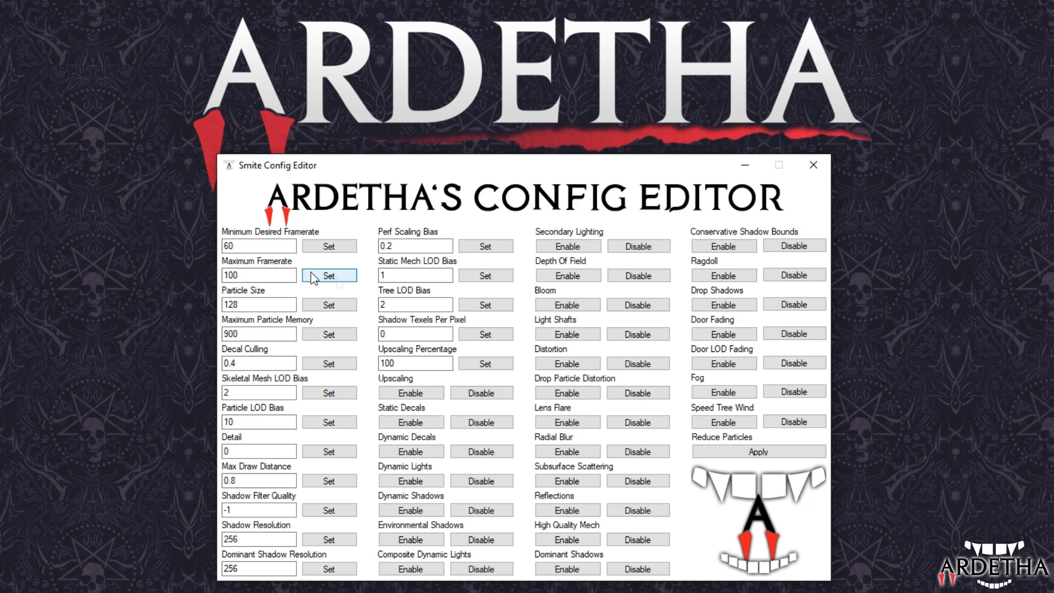
left_click(337, 278)
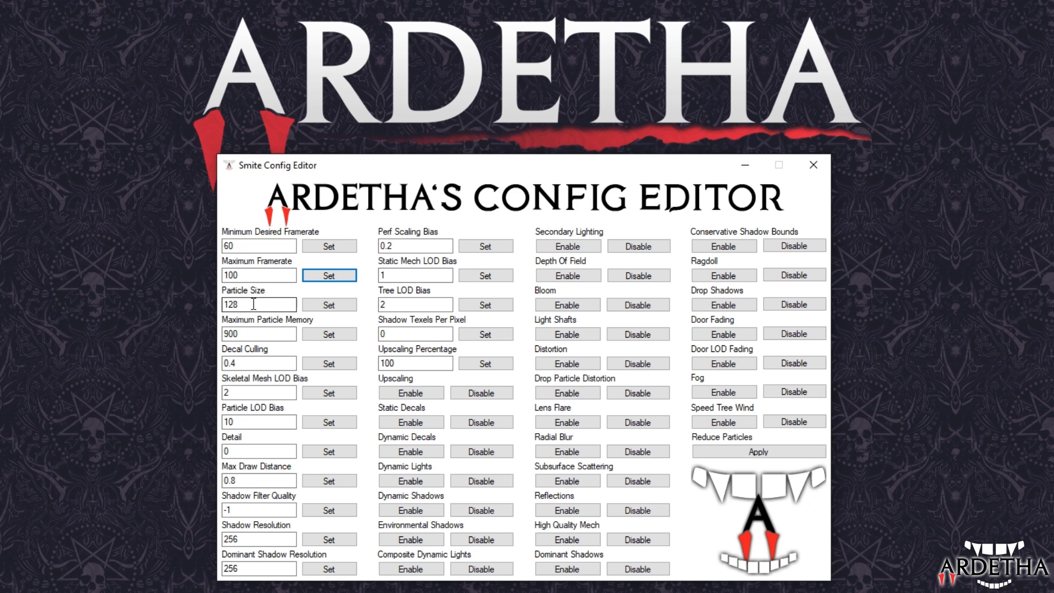
Enter 2048 for Particle Size and for Maximum Particle Memory (was 900), then apply
double_click(253, 304)
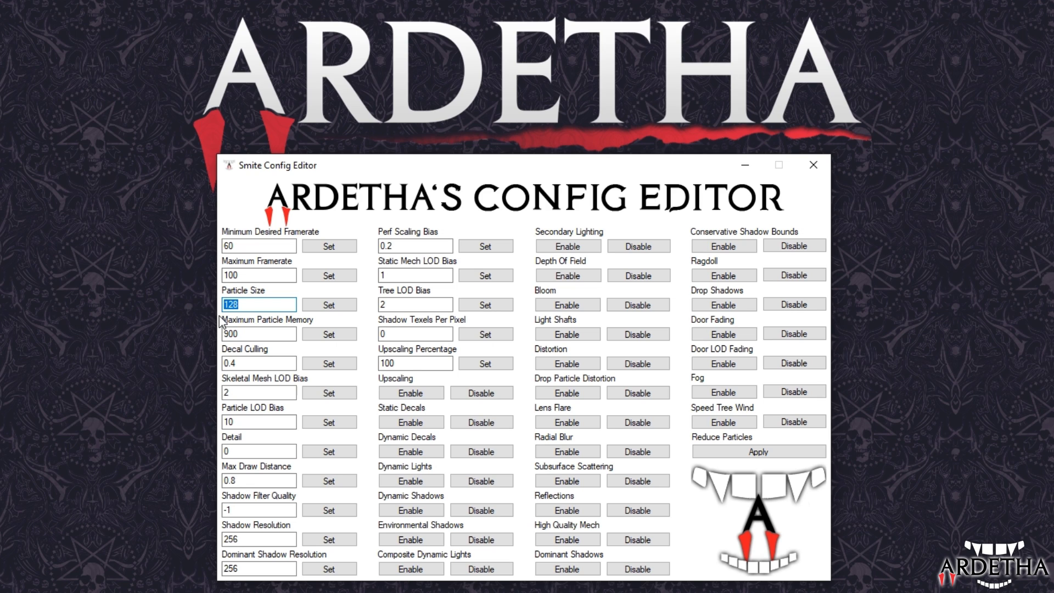
type("2048")
double_click(262, 334)
left_click(258, 334)
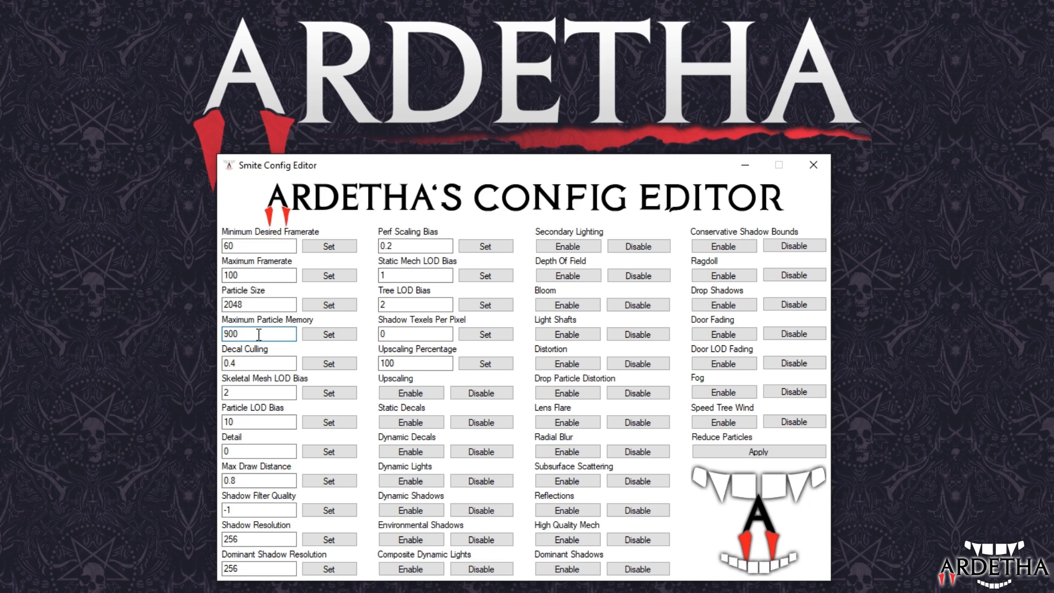
left_click_drag(259, 333, 193, 338)
type("2048")
left_click(321, 333)
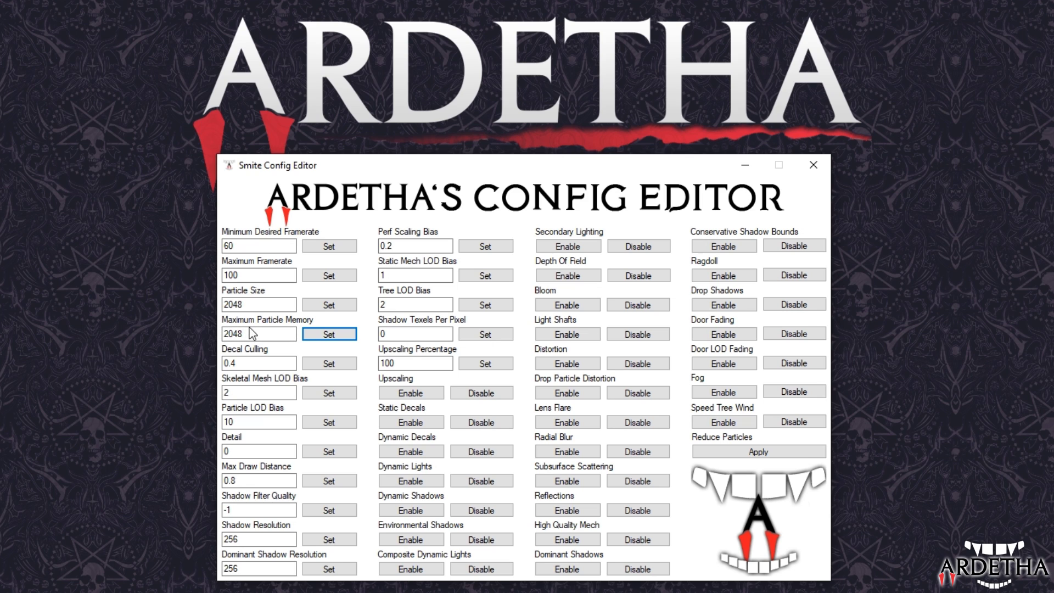
With the editor reloaded, select the 4 in the Decal Culling value 0.4
double_click(226, 335)
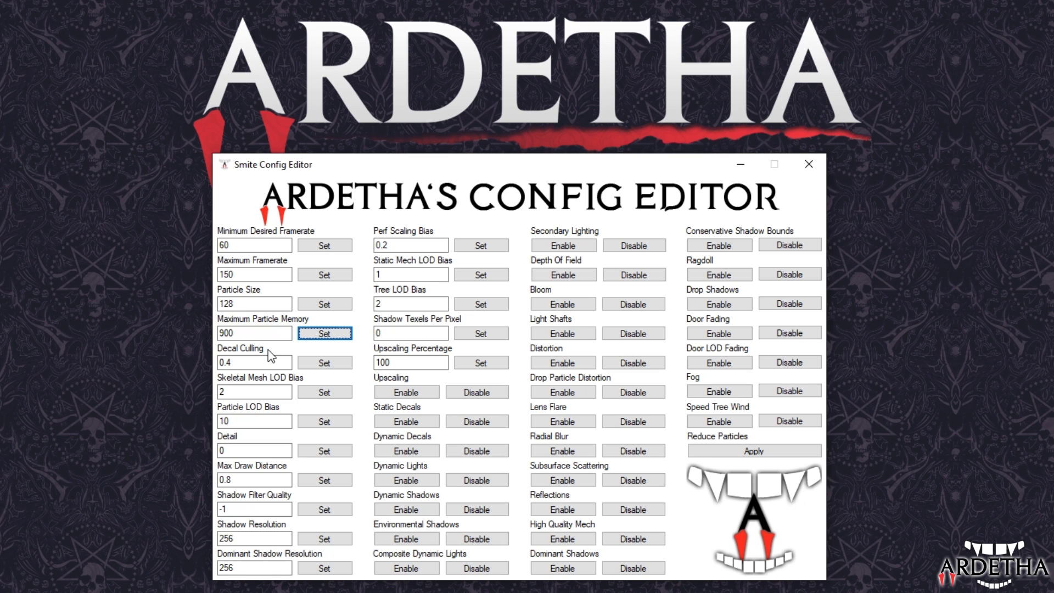
left_click(242, 364)
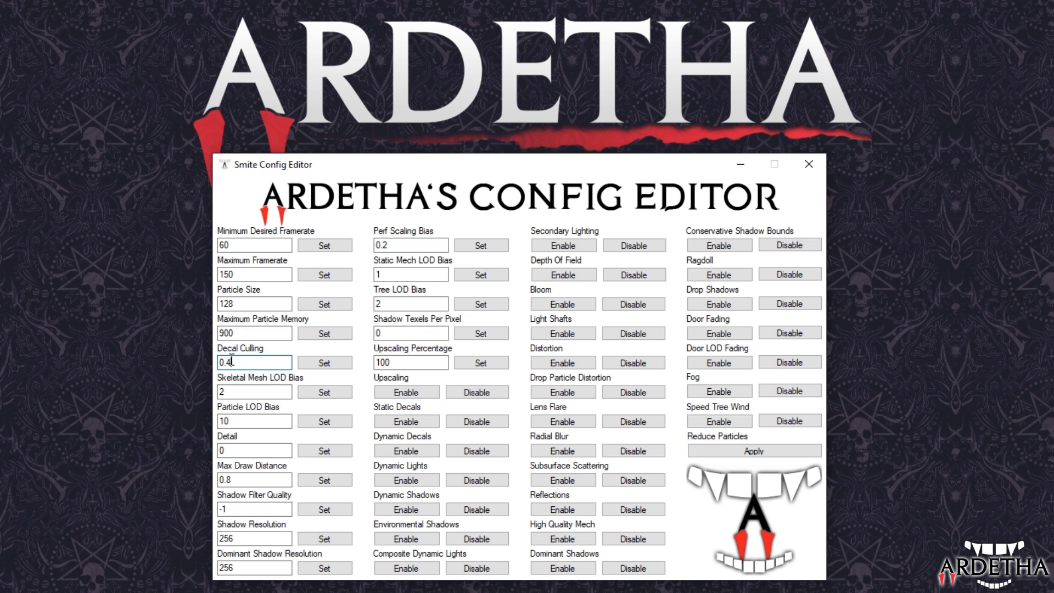
left_click_drag(231, 361, 227, 357)
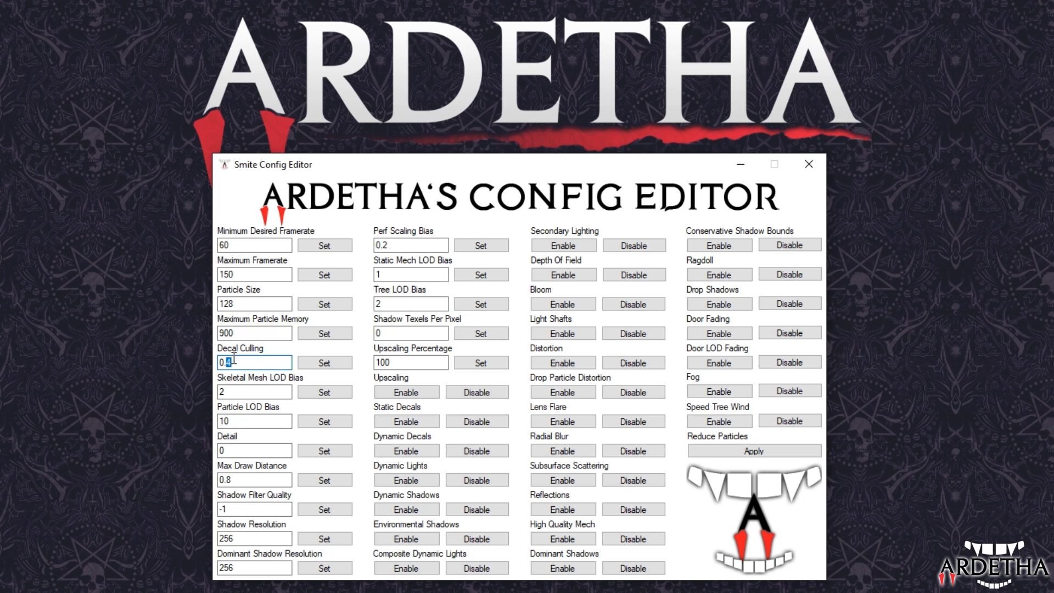